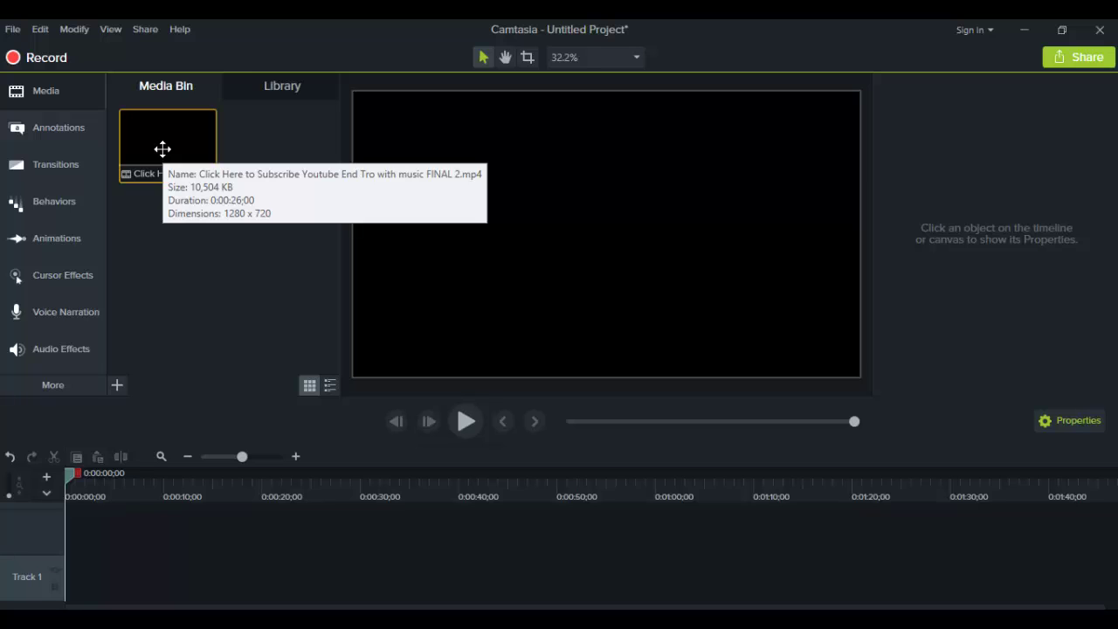
- Drag the subscribe end-screen outro clip from the Media Bin onto a timeline track
drag(162, 148, 127, 324)
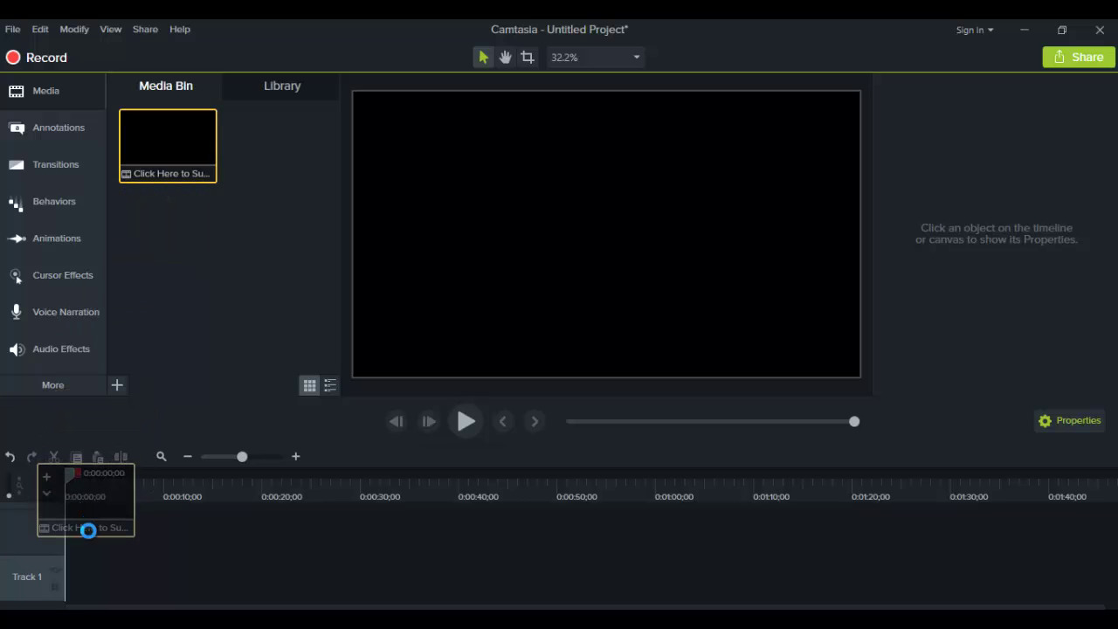
mouse_move(127, 324)
mouse_down()
mouse_move(88, 548)
mouse_move(114, 543)
mouse_up()
click(53, 349)
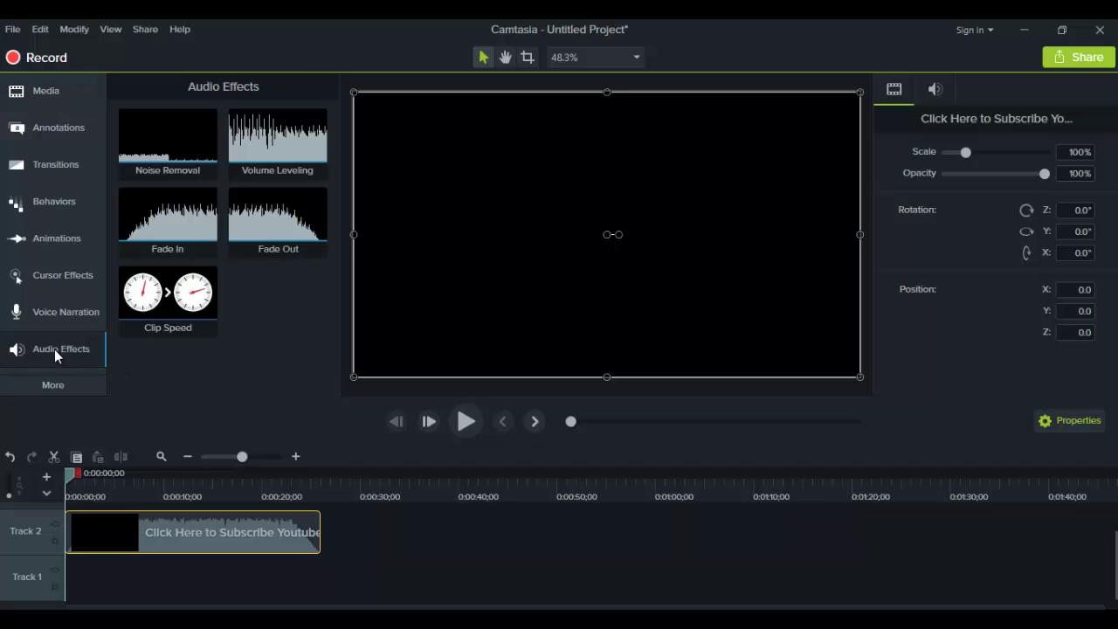
- Lower the outro clip's audio volume to about 52% via Edit Audio
right_click(121, 532)
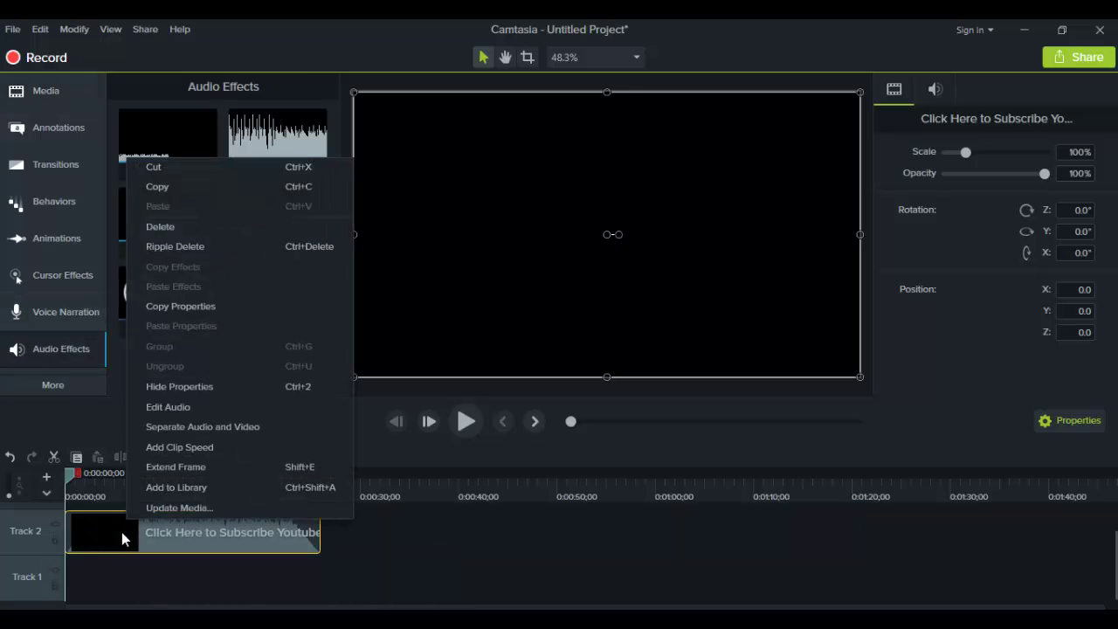
click(156, 407)
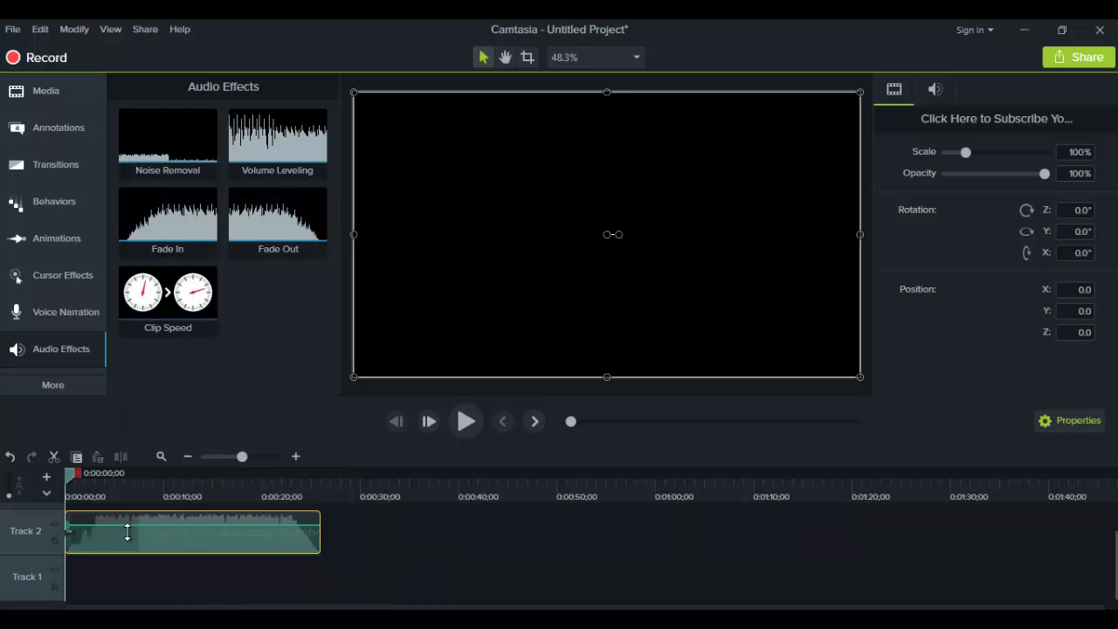
drag(127, 523, 126, 542)
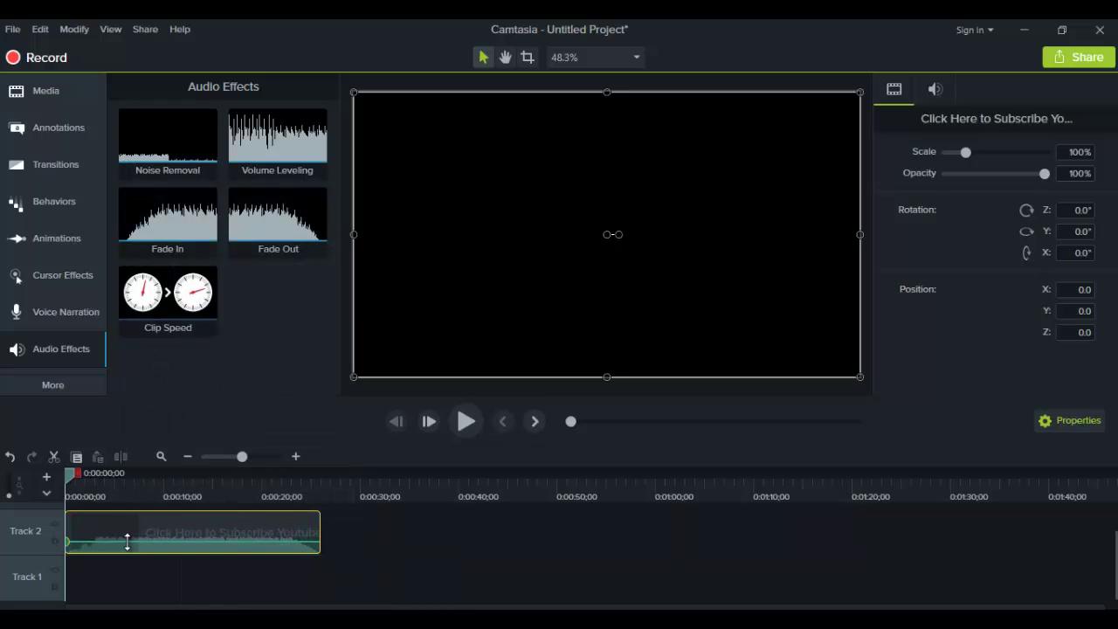
click(27, 92)
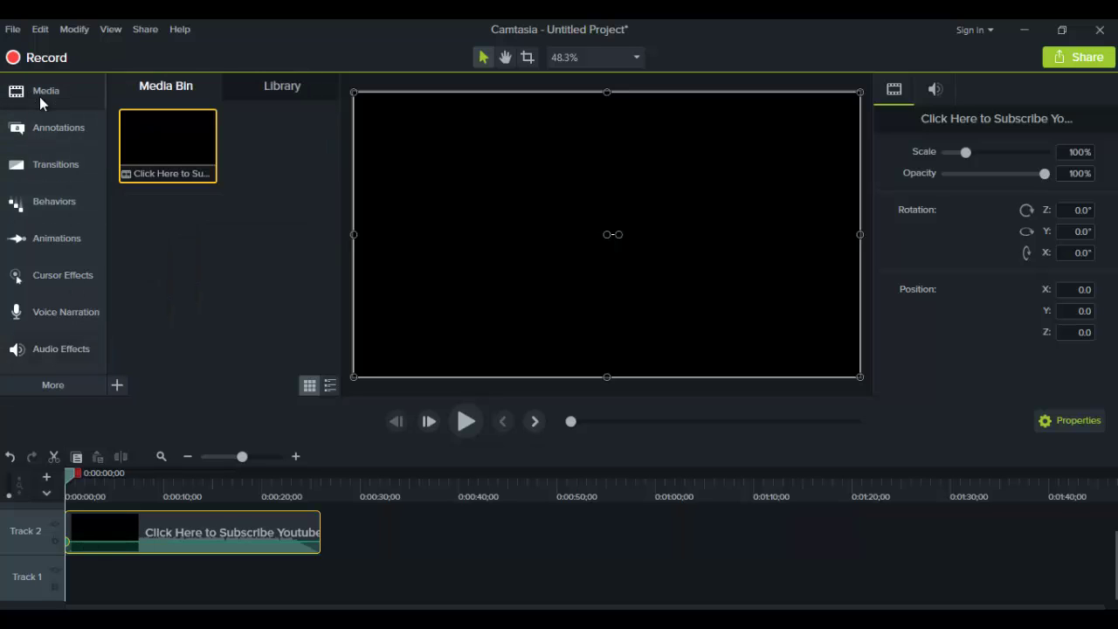
- Play the outro preview and pause it around ten seconds in
click(462, 427)
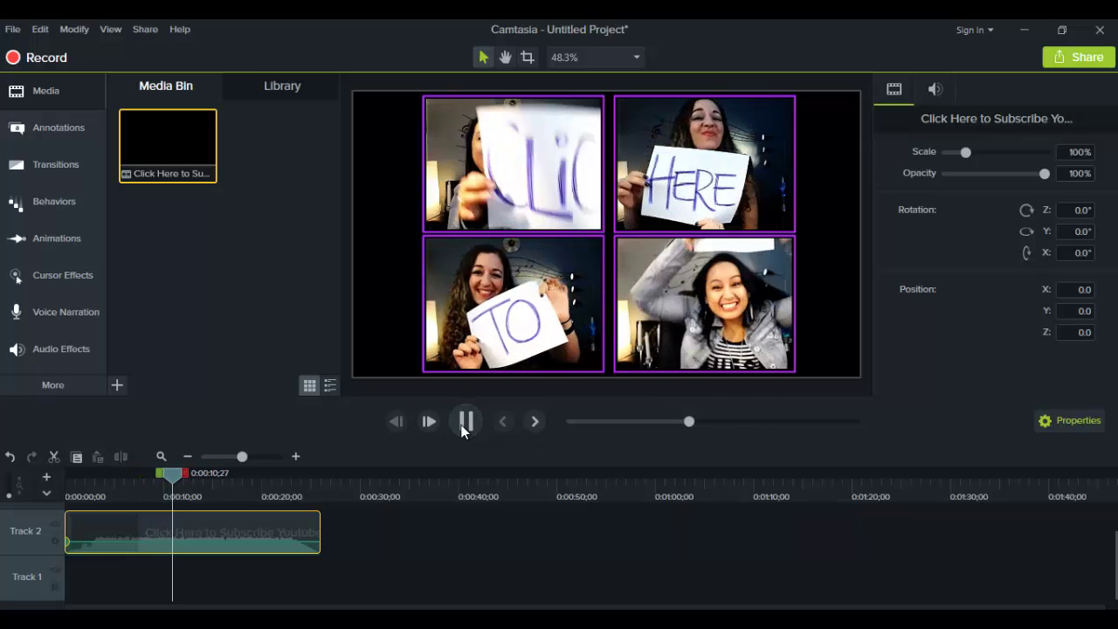
click(464, 423)
- Split the outro clip at about 11 seconds, leaving a first piece of roughly 11.9 seconds
drag(172, 472, 181, 477)
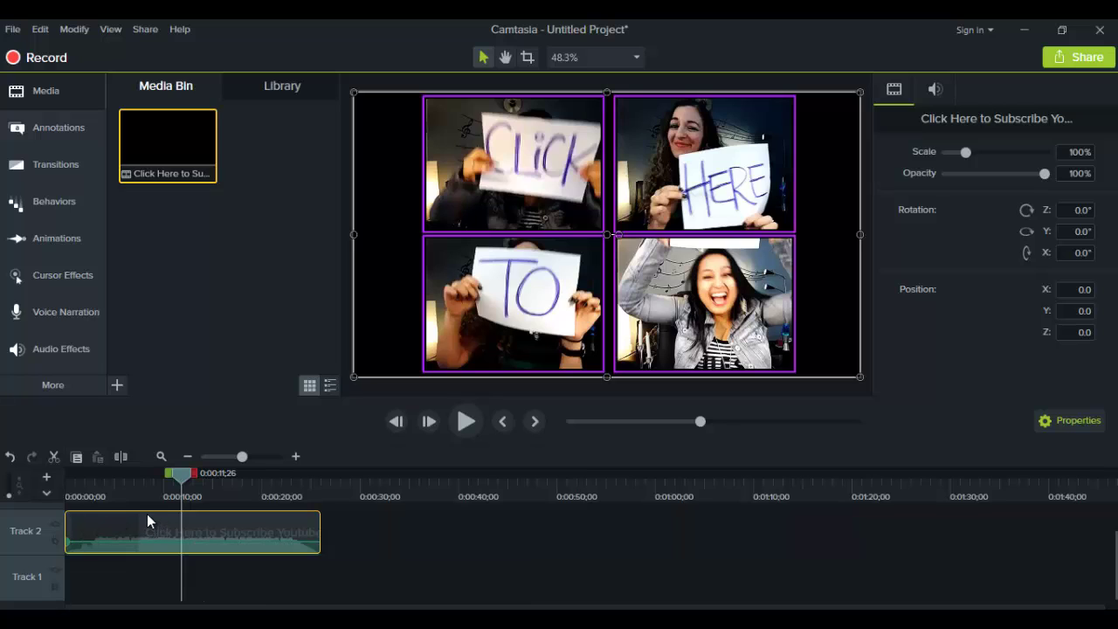
click(122, 459)
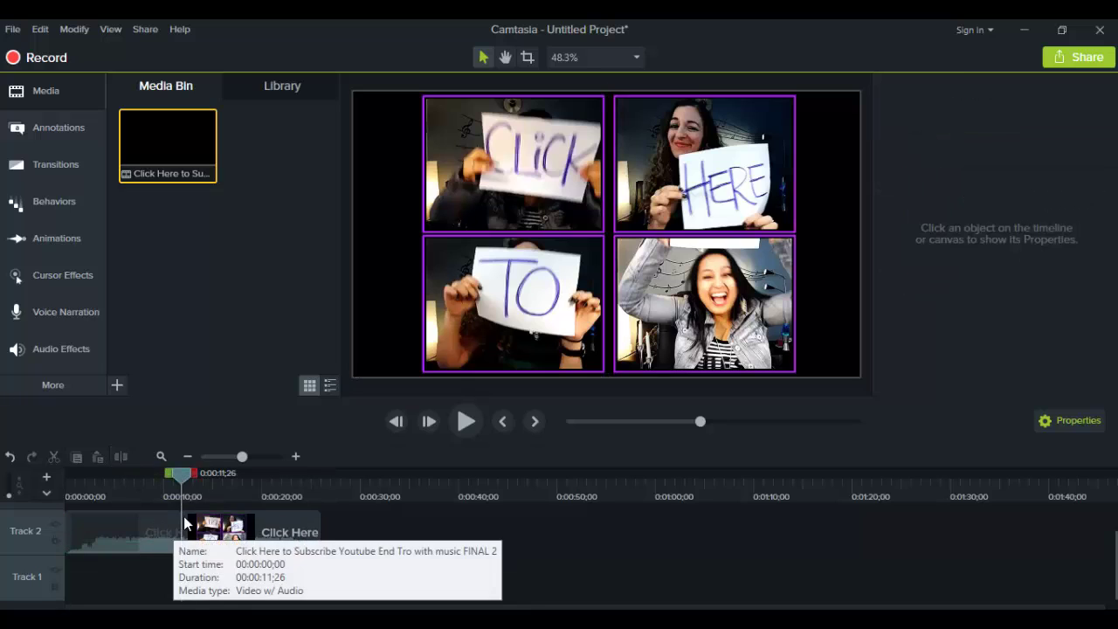
click(185, 481)
click(220, 500)
drag(198, 528, 140, 519)
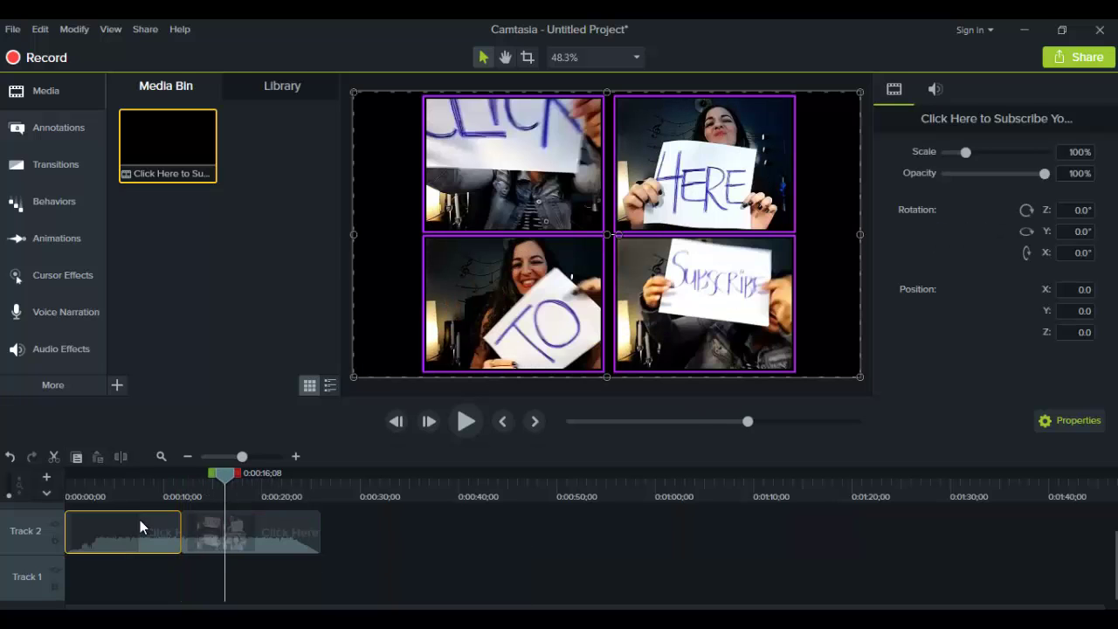
click(141, 491)
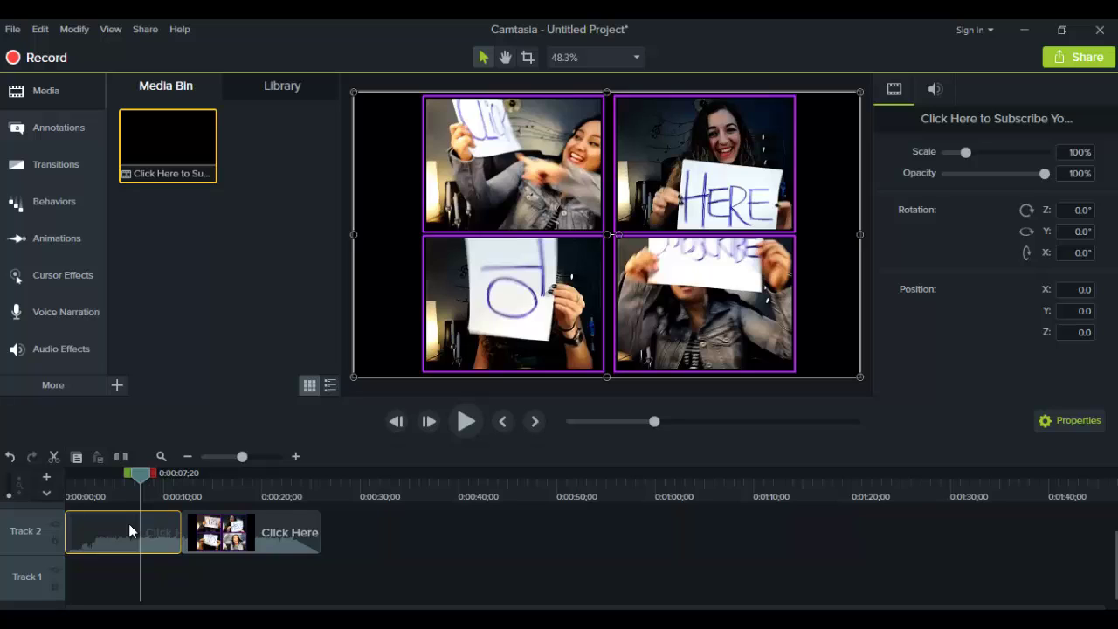
- Add Clip Speed to the first outro piece and move the second piece to about 0:00:40
right_click(130, 530)
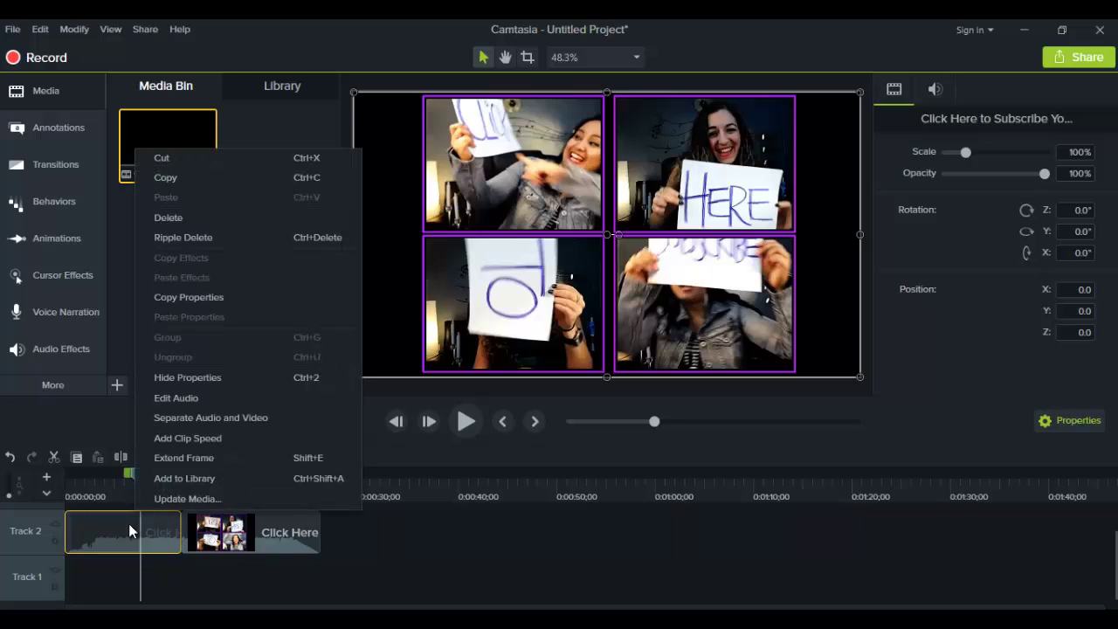
click(163, 439)
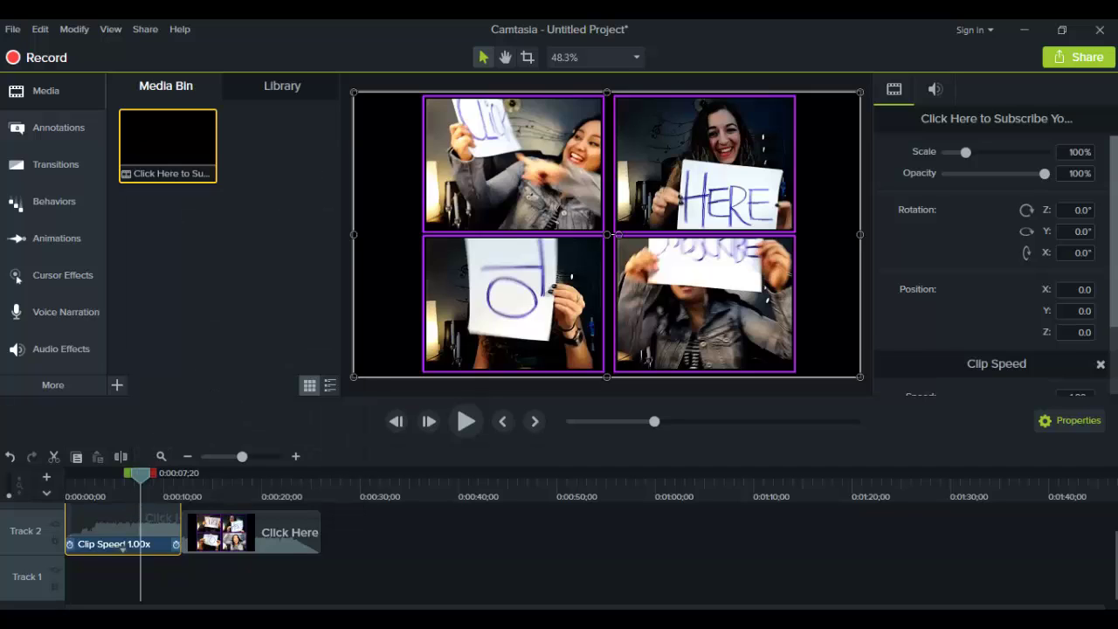
drag(1114, 208, 1112, 292)
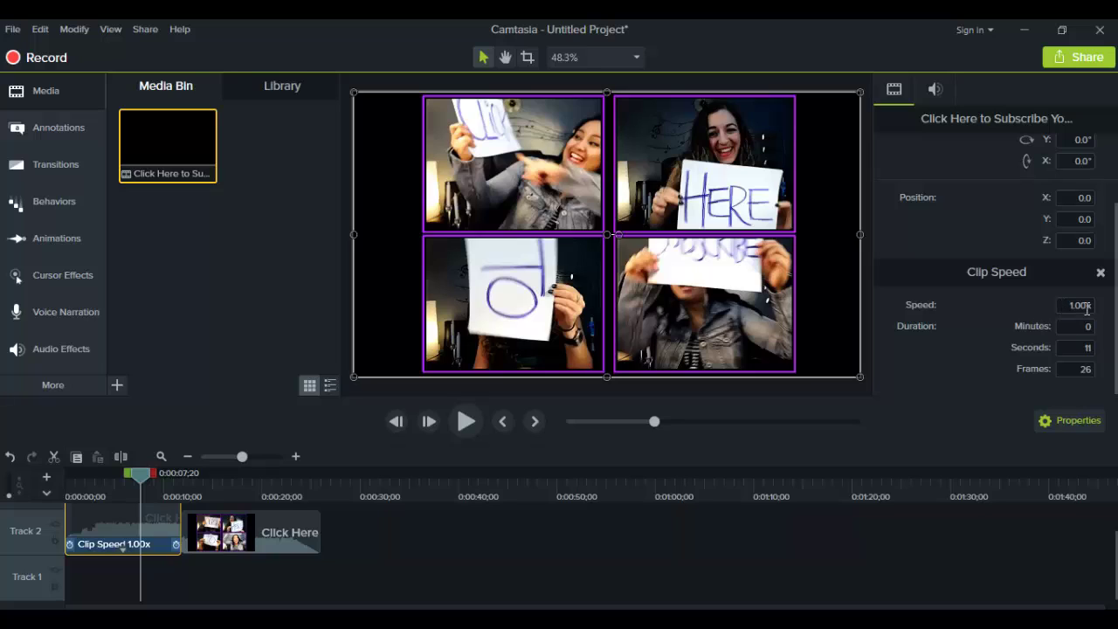
click(1083, 305)
key(Return)
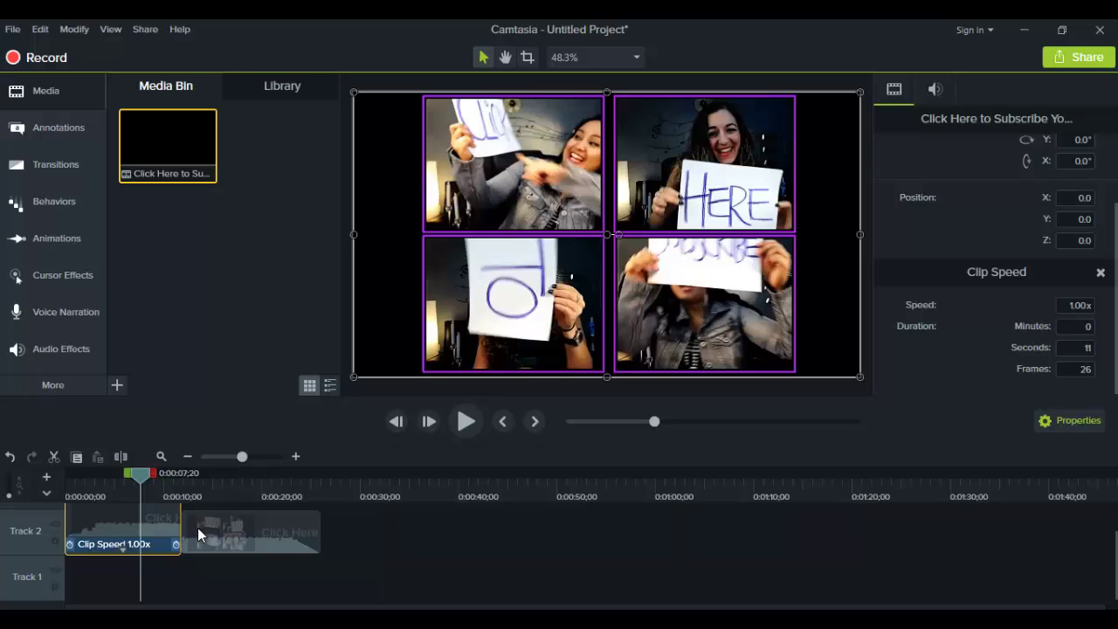
mouse_move(205, 525)
mouse_down()
mouse_move(487, 562)
mouse_move(461, 552)
mouse_up()
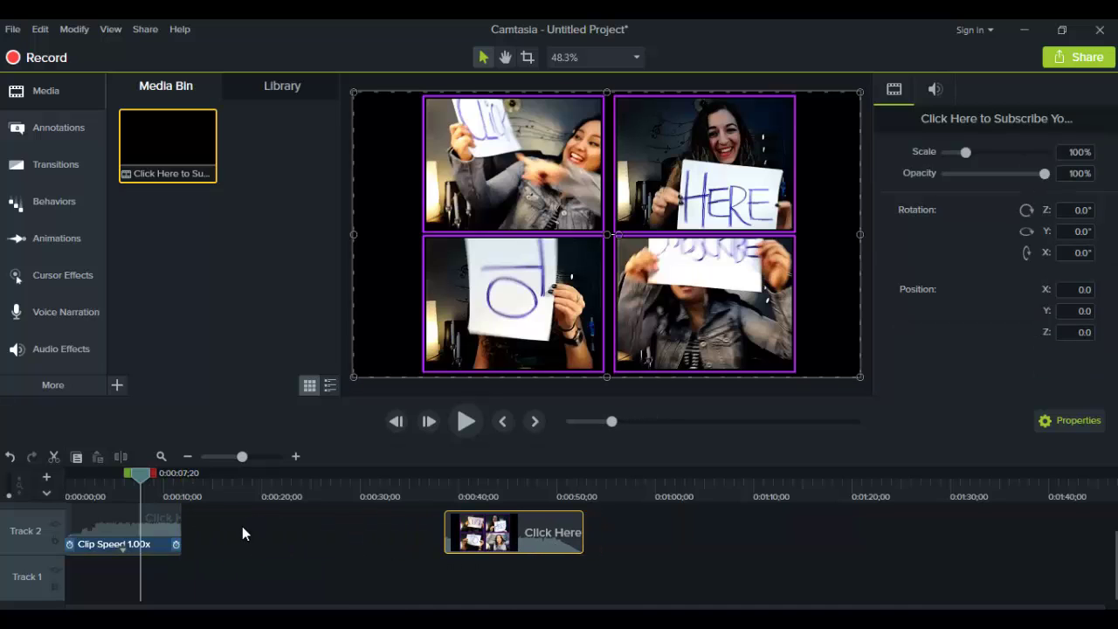
- Change the first outro piece's speed from 1.00x to 0.50x, stretching it to about 23.7 seconds
click(158, 522)
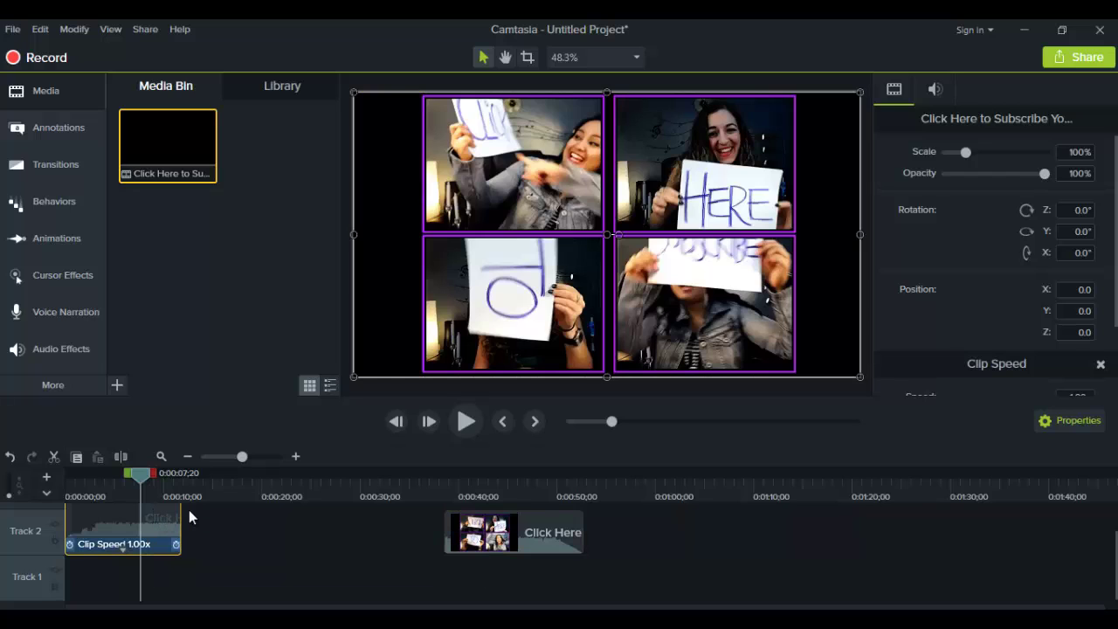
scroll(1071, 282, down, 2)
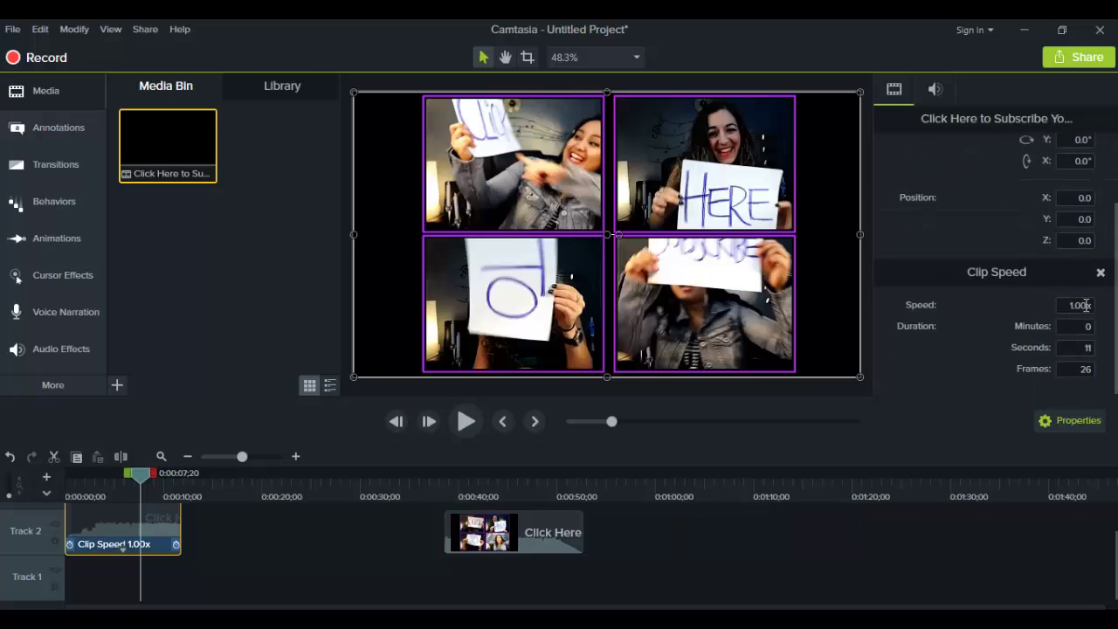
click(1060, 306)
double_click(1061, 307)
text(.5)
key(Return)
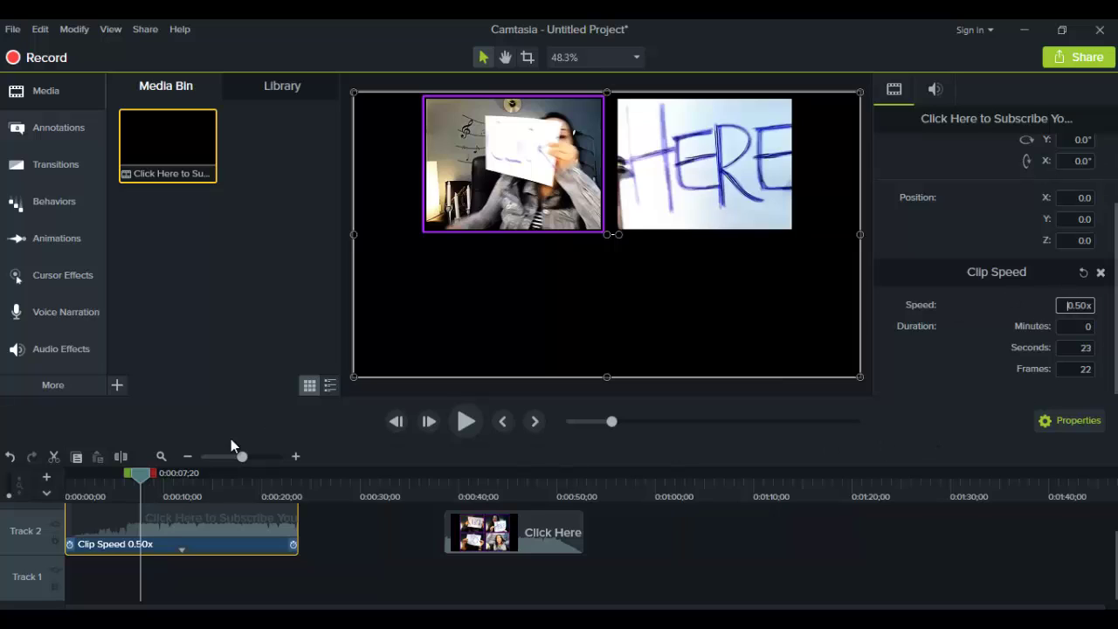
click(68, 491)
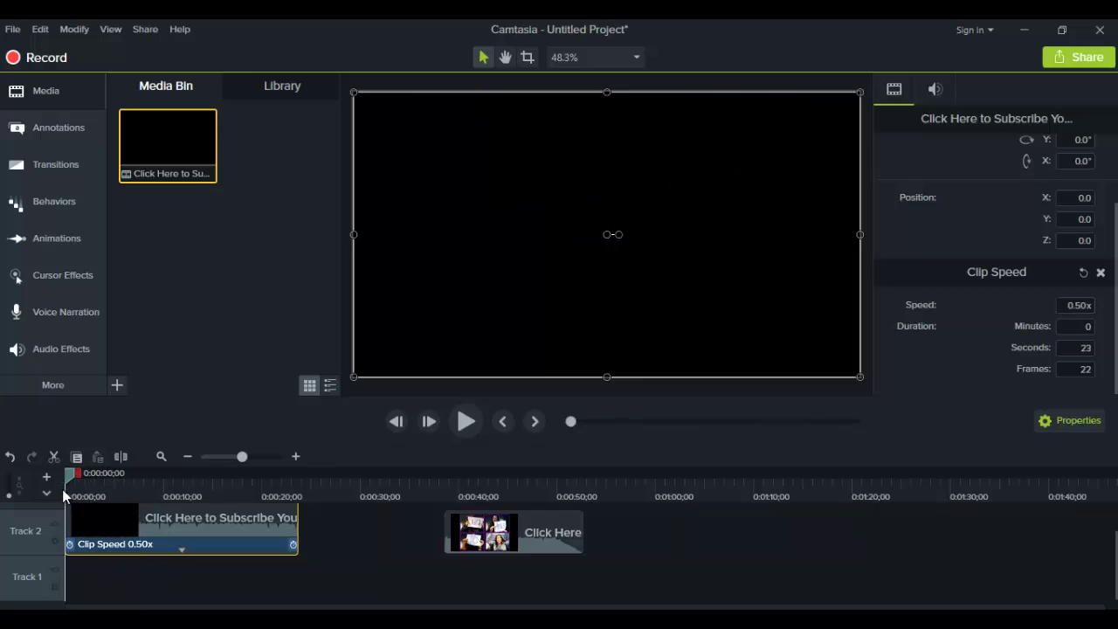
click(465, 423)
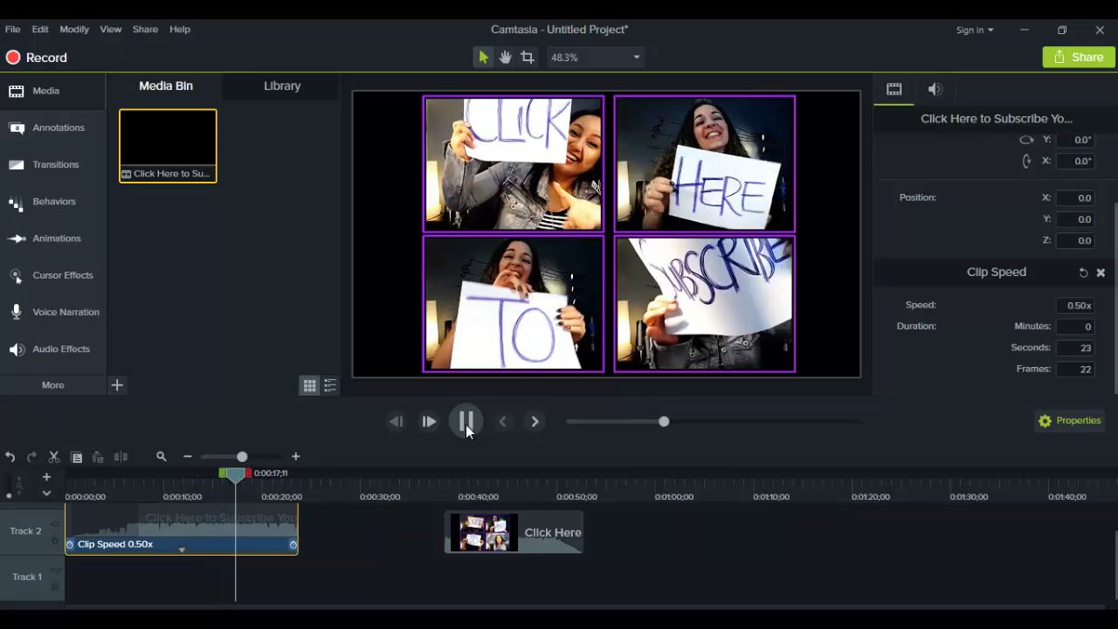
click(465, 425)
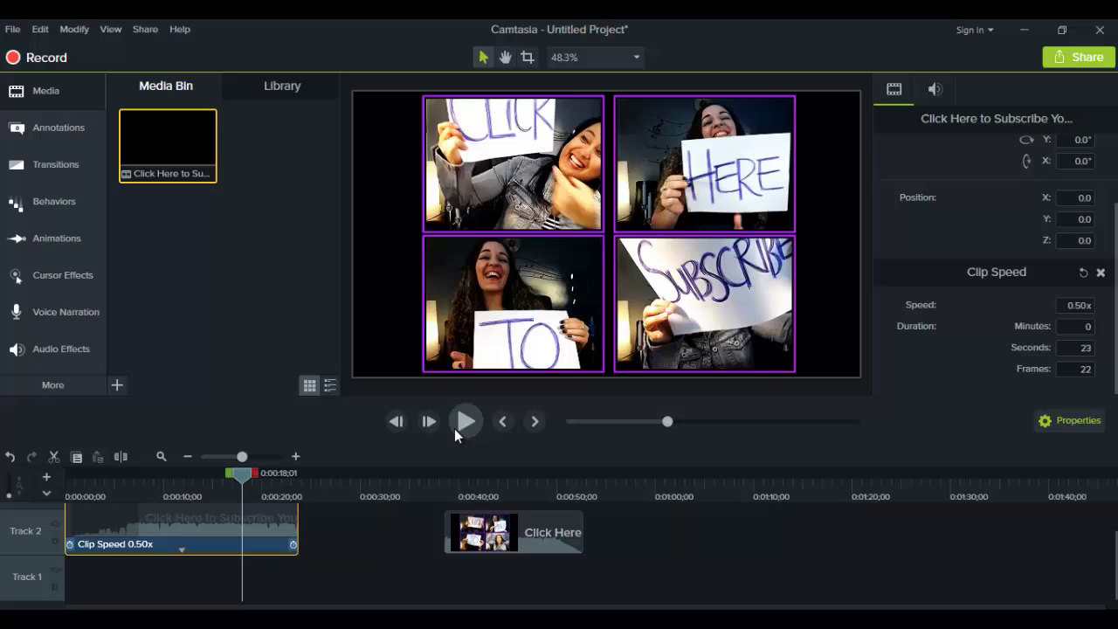
- Set the slowed first piece's audio volume to roughly 59% with the playhead at 0:00:14;08
right_click(143, 526)
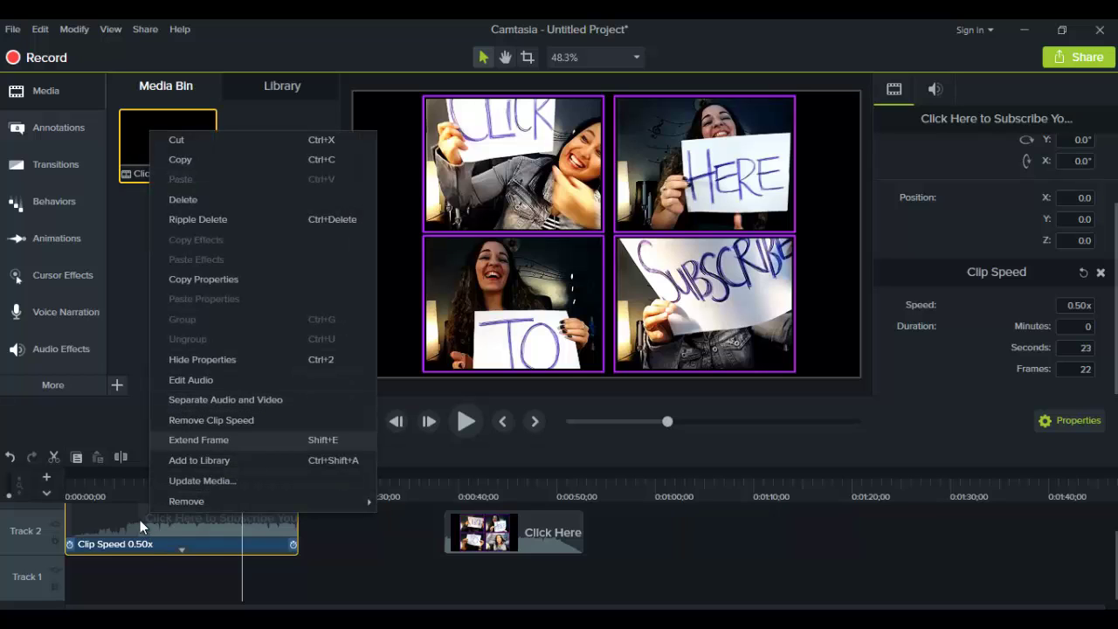
click(140, 522)
right_click(139, 520)
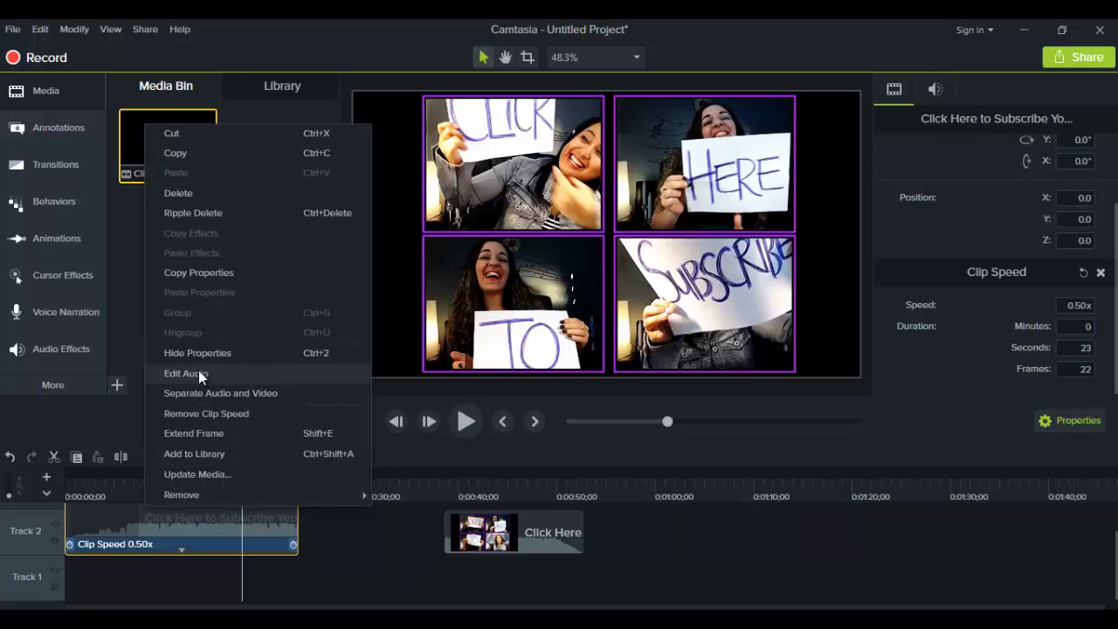
click(199, 374)
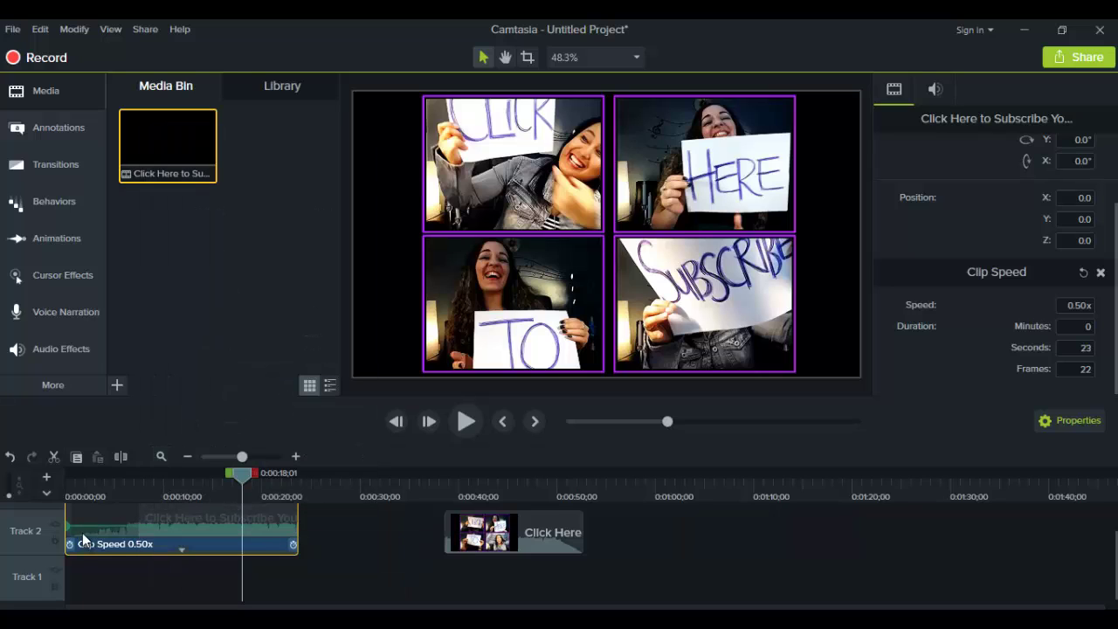
drag(81, 523, 88, 577)
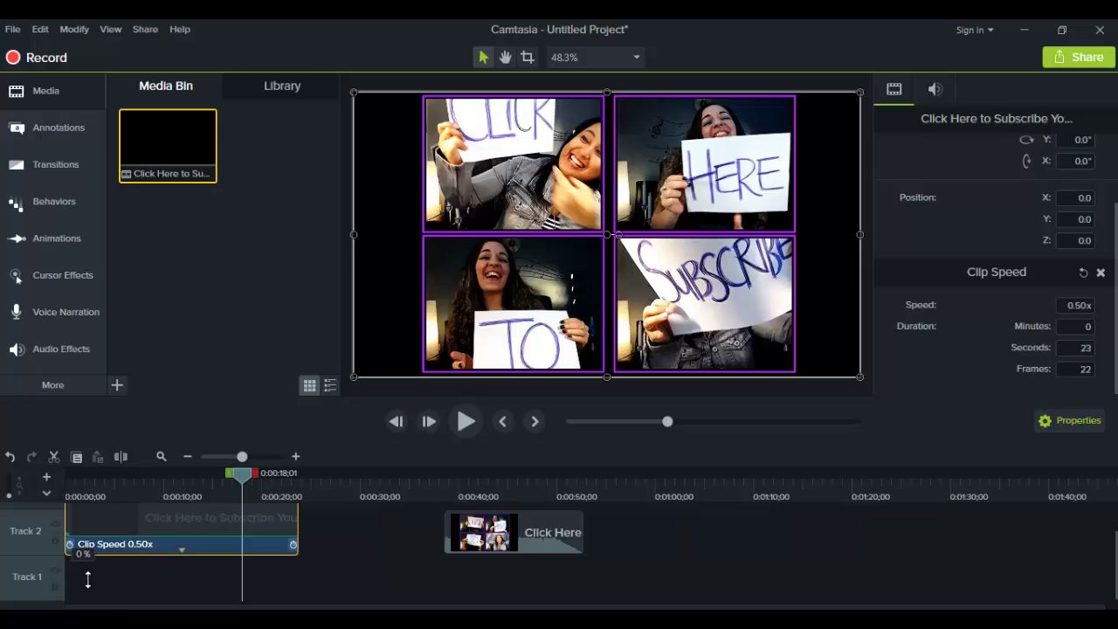
drag(88, 579, 98, 521)
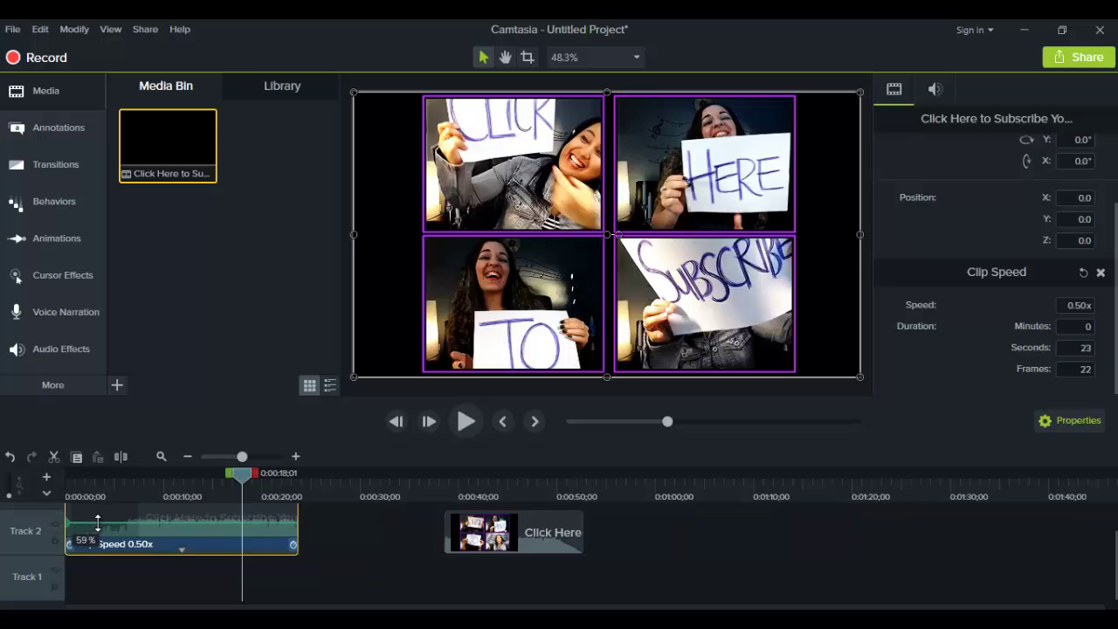
click(205, 490)
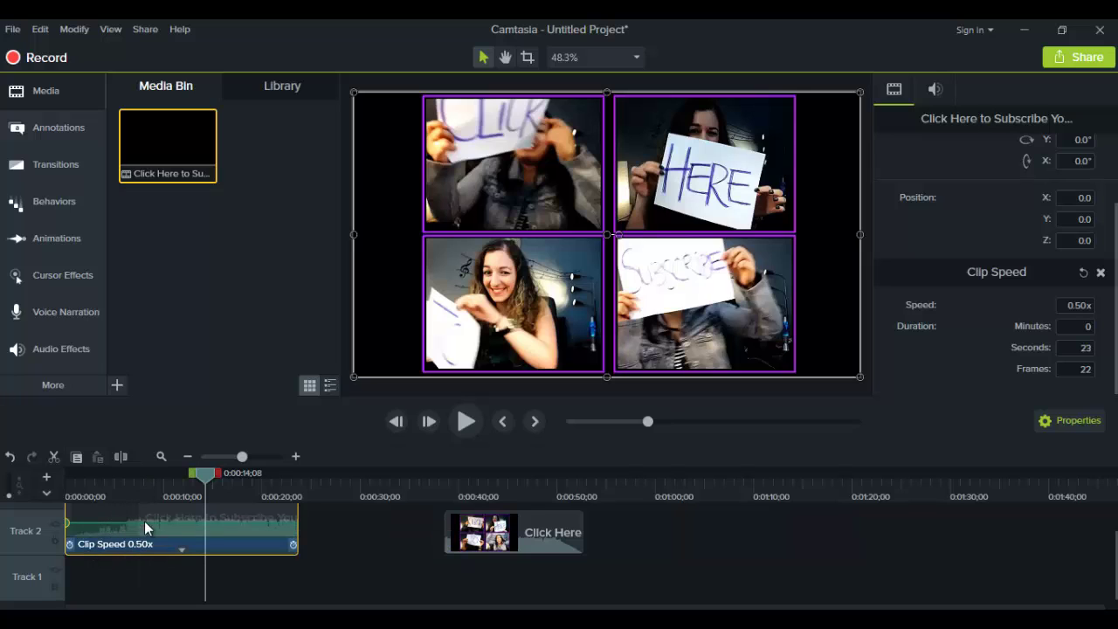
- Move the second outro piece left so it sits right against the first
click(468, 542)
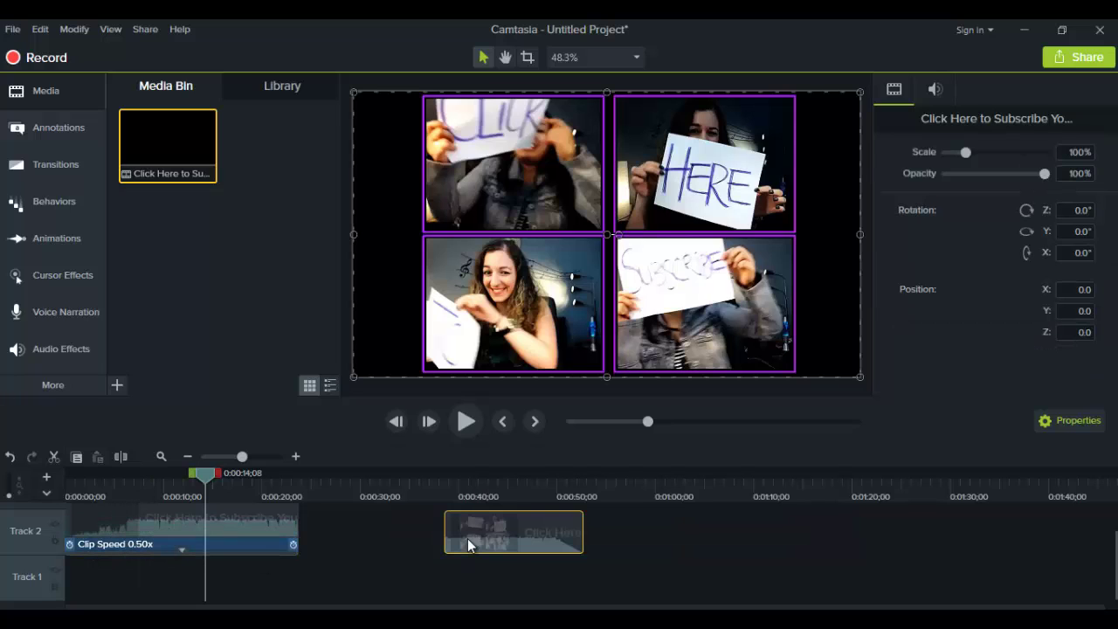
drag(467, 543, 306, 547)
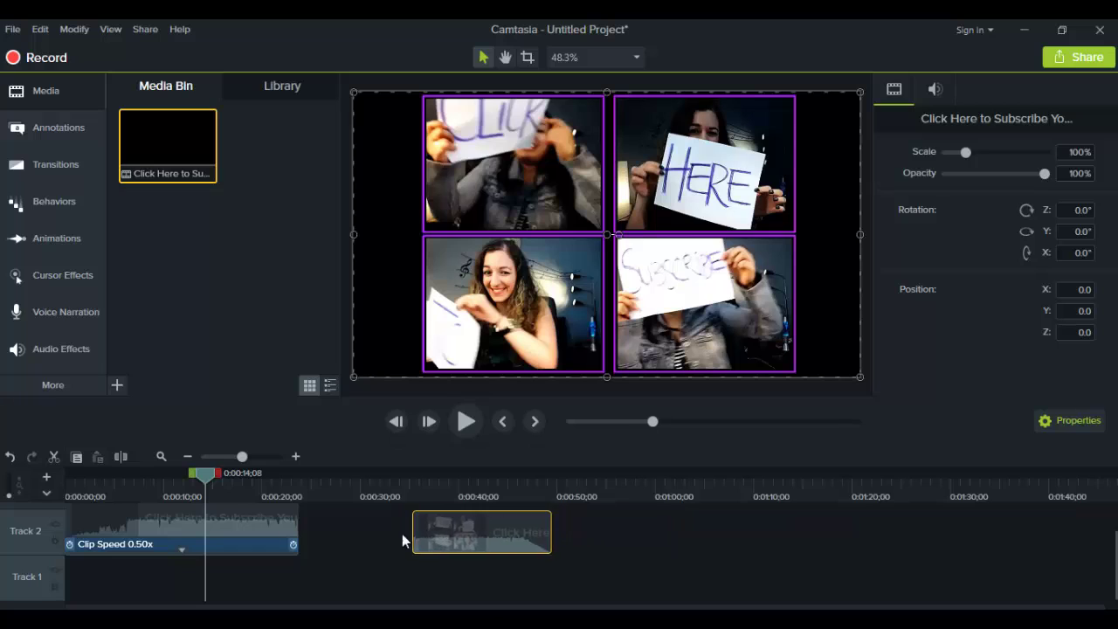
click(306, 497)
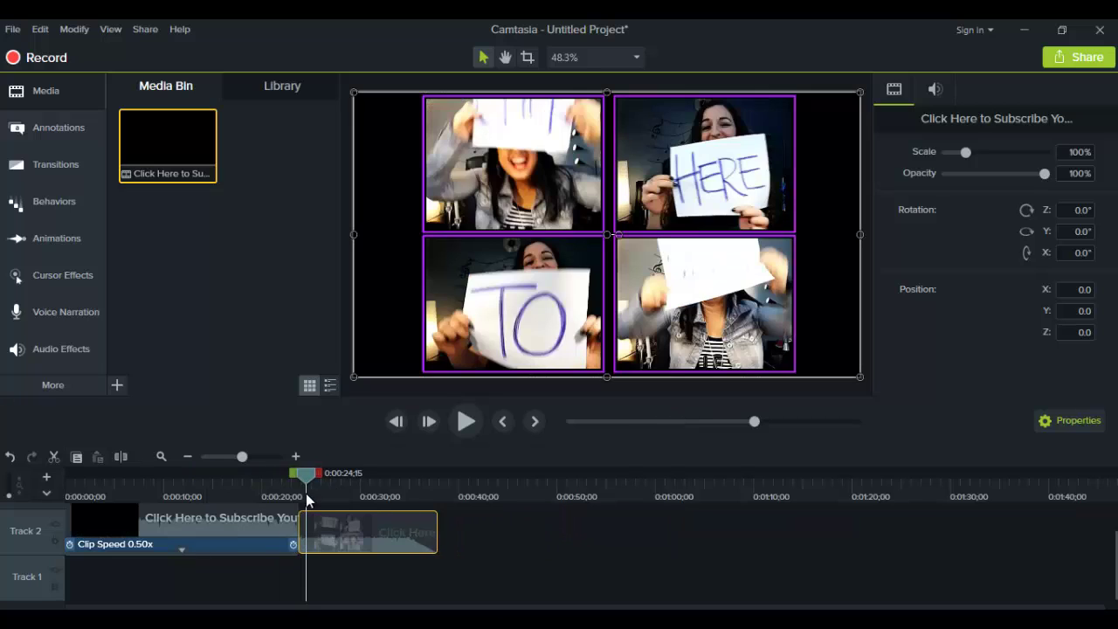
- Give the second piece a 1.50x clip speed, shortening it to about 9.4 seconds
mouse_move(368, 531)
right_click(366, 531)
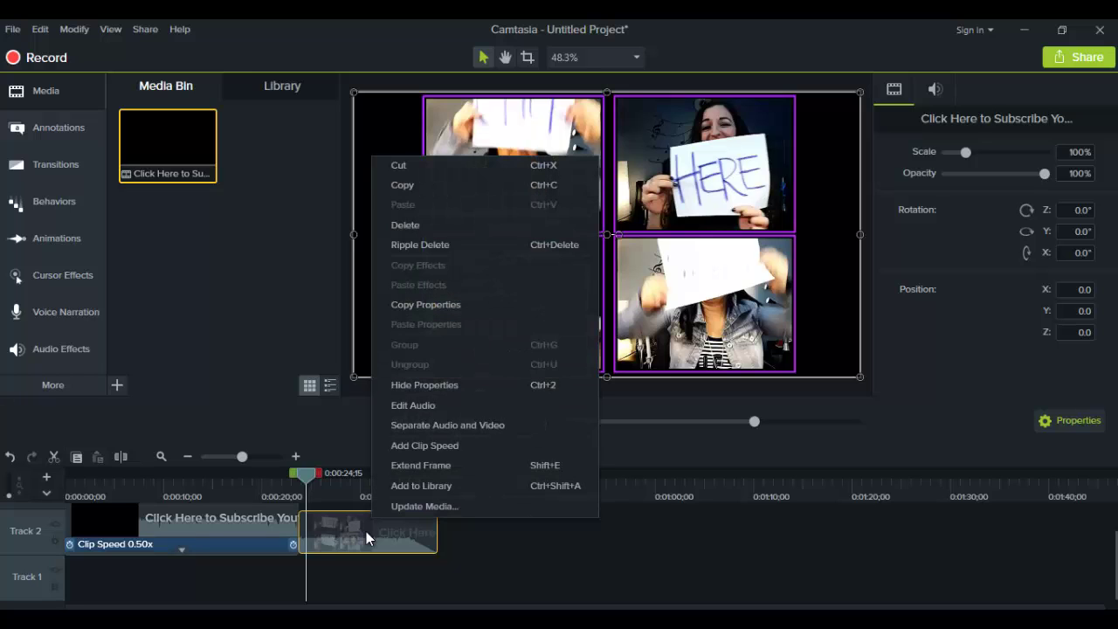
click(419, 448)
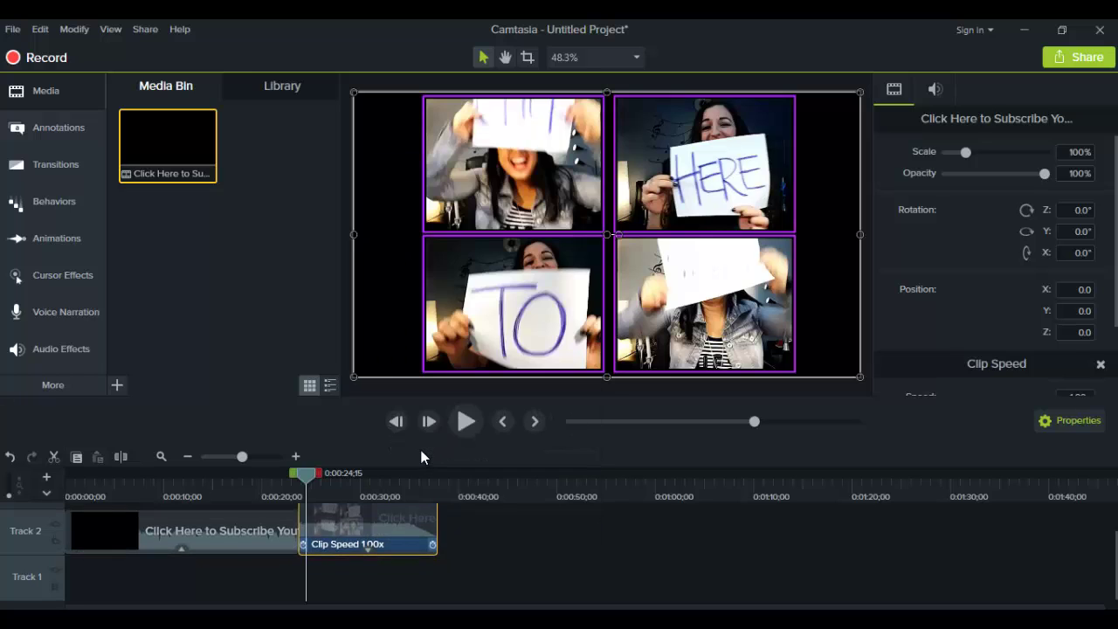
mouse_move(1112, 202)
drag(1114, 202, 1109, 293)
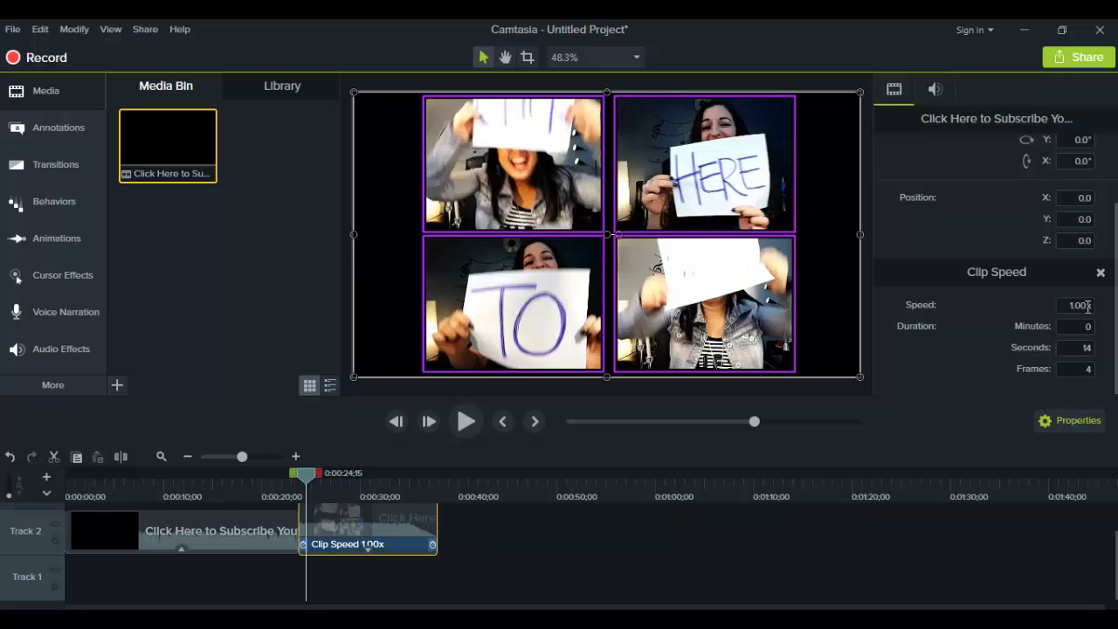
double_click(1083, 305)
text(1.50)
key(Return)
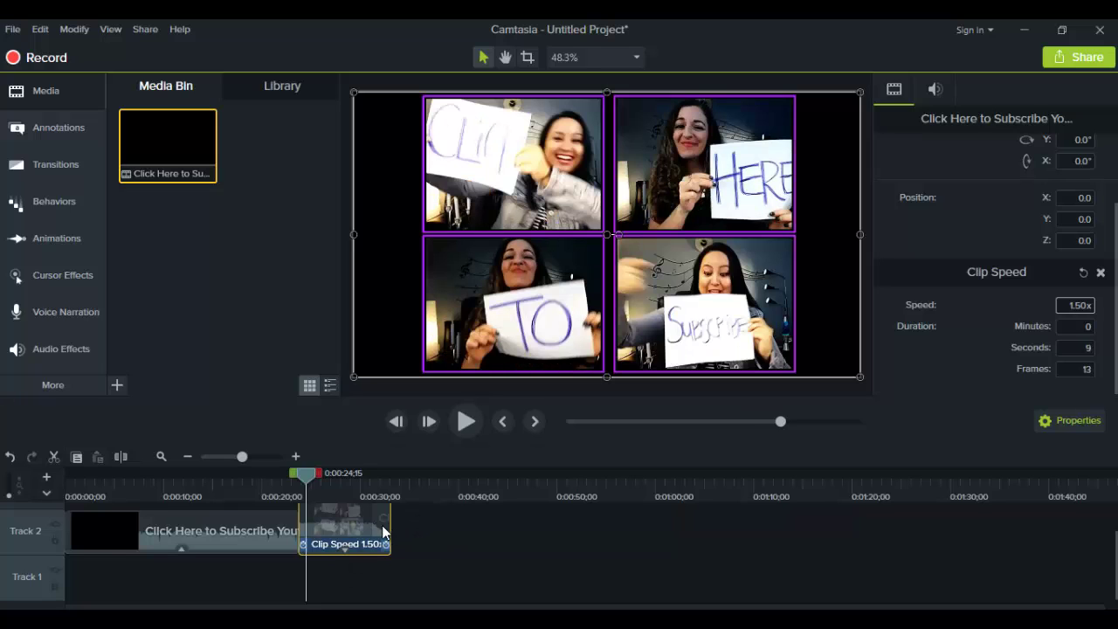
mouse_move(379, 535)
drag(307, 479, 309, 480)
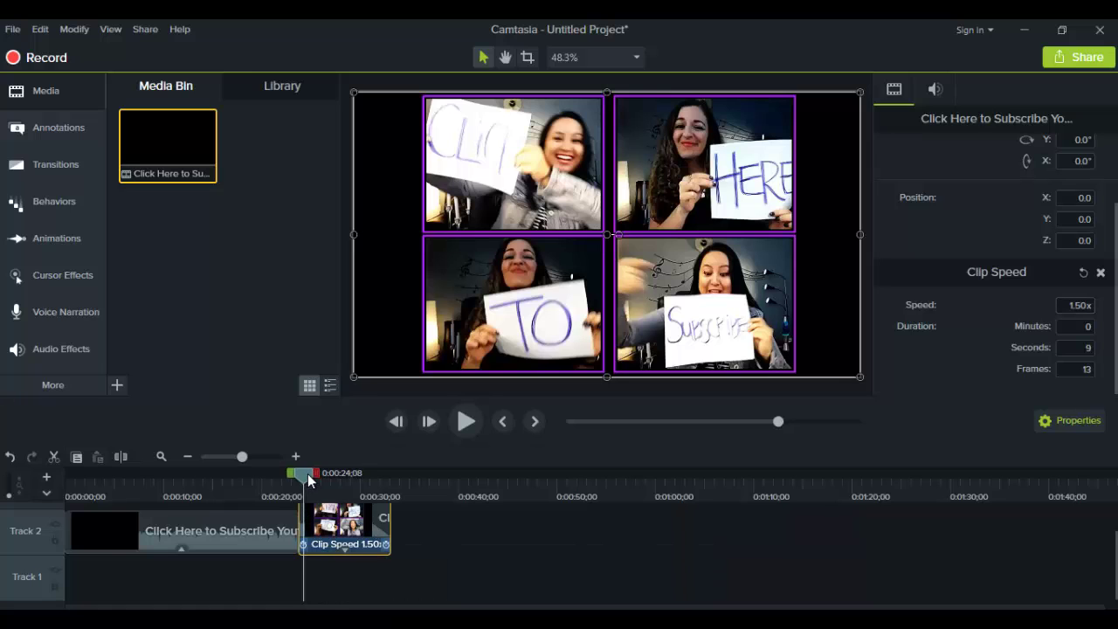
click(465, 422)
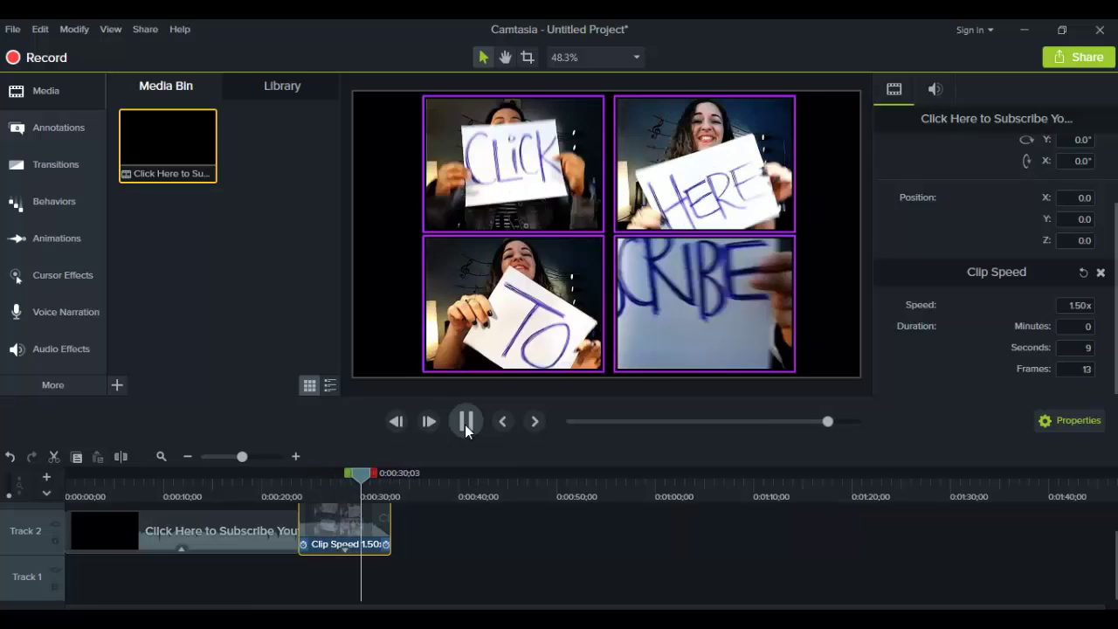
click(464, 424)
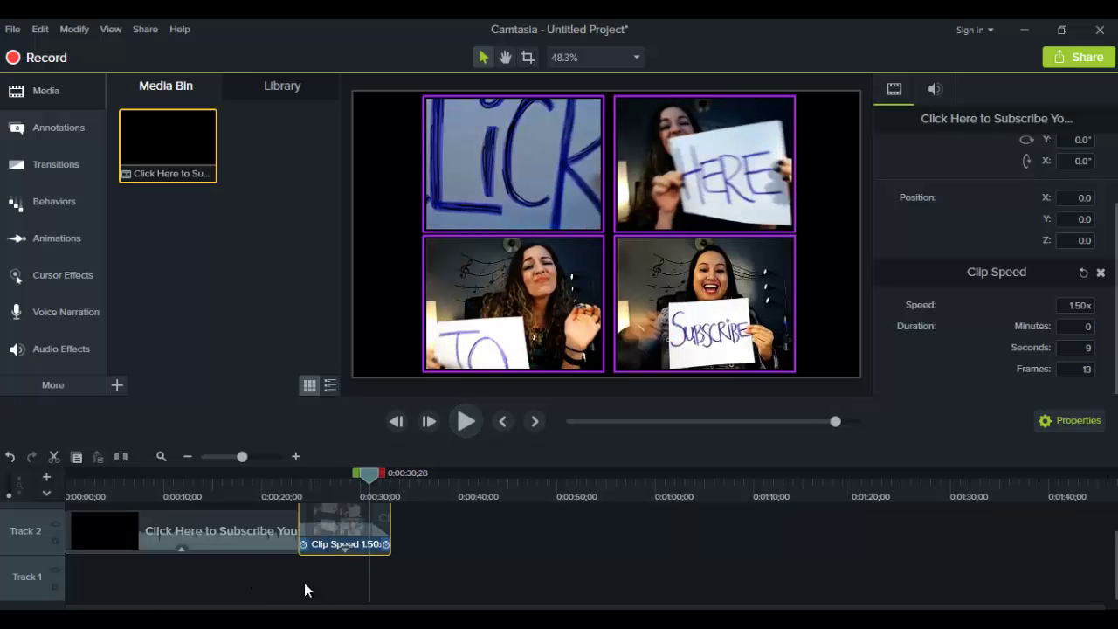
click(276, 481)
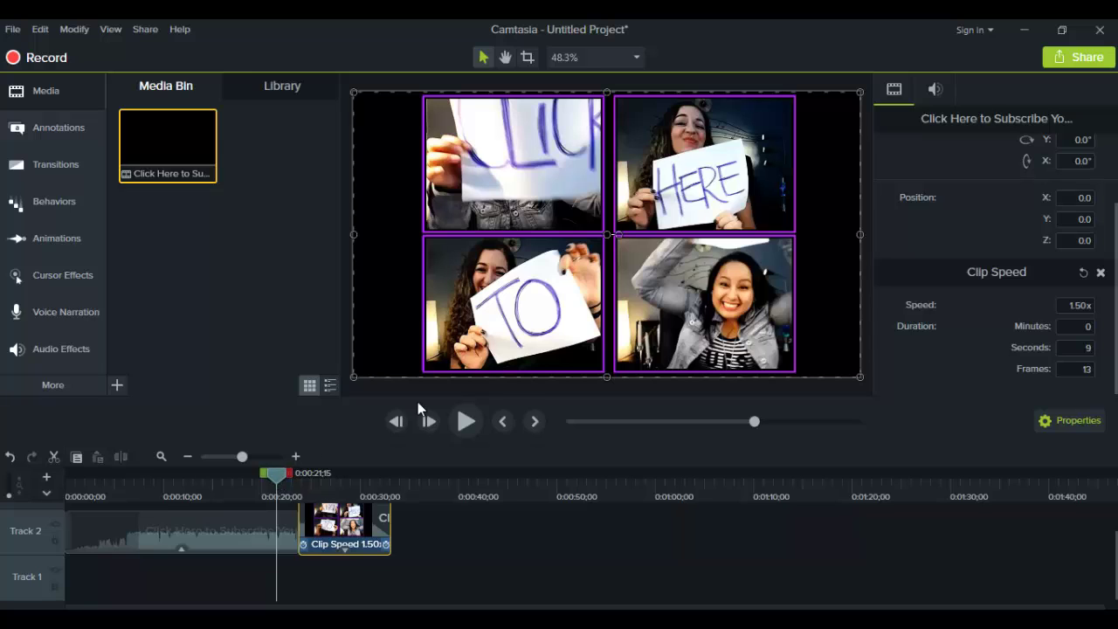
click(462, 421)
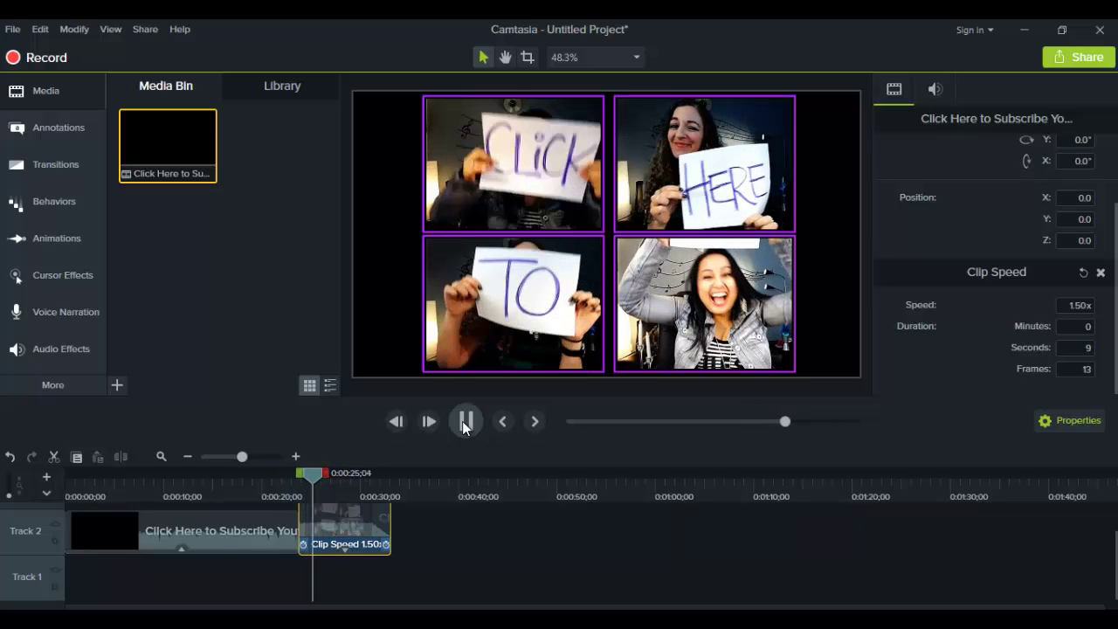
click(462, 421)
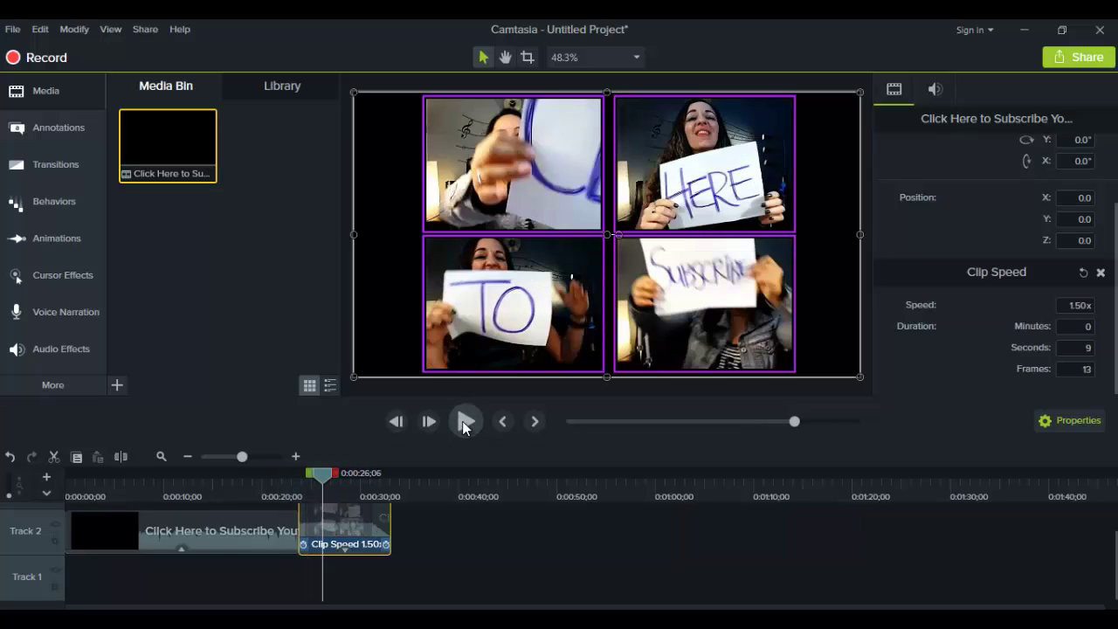